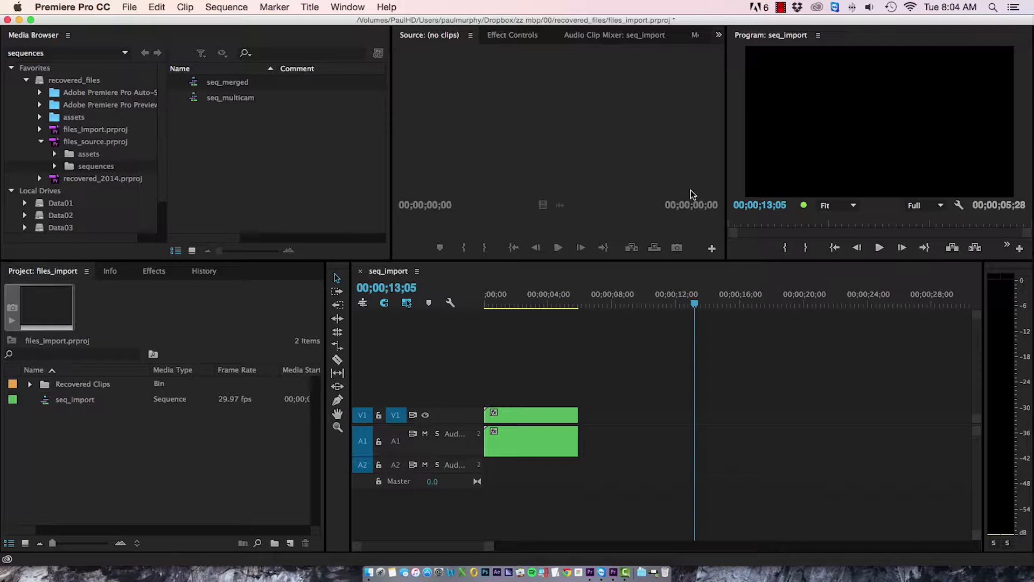
# - Delete the Recovered Clips bin with all its contents and their clip references in seq_import
pyautogui.click(30, 384)
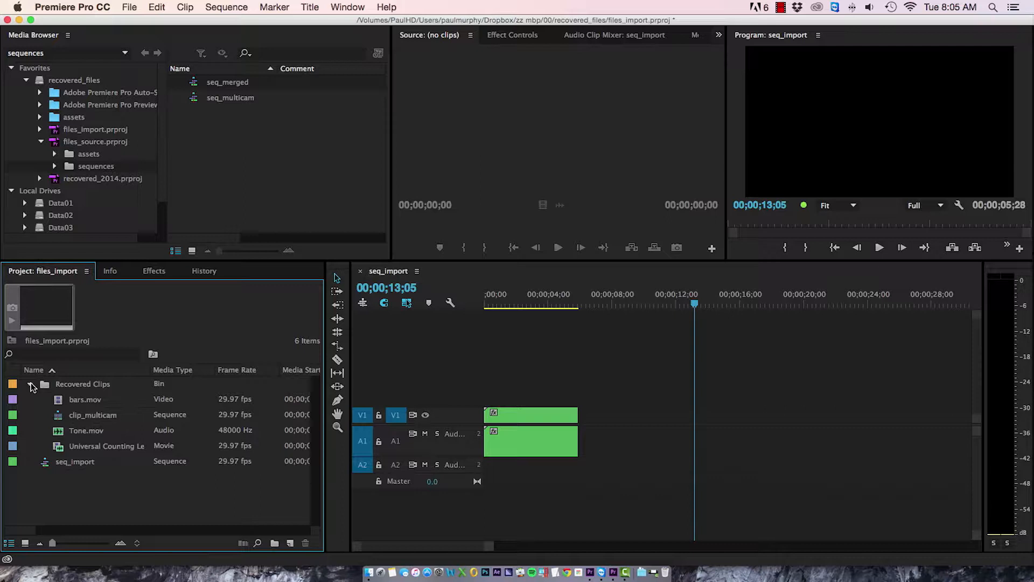
pyautogui.click(75, 386)
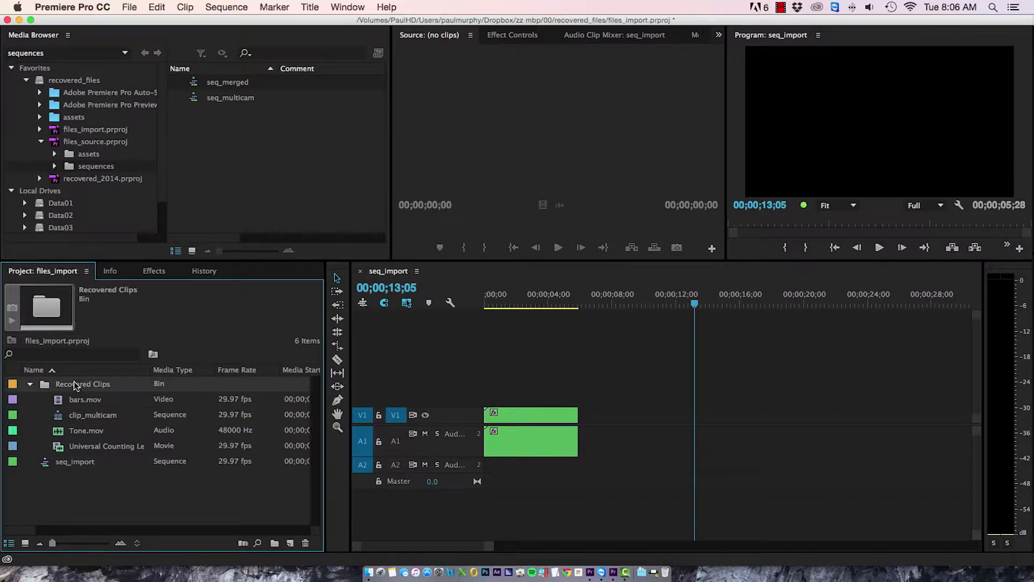
pyautogui.press('Delete')
pyautogui.click(640, 319)
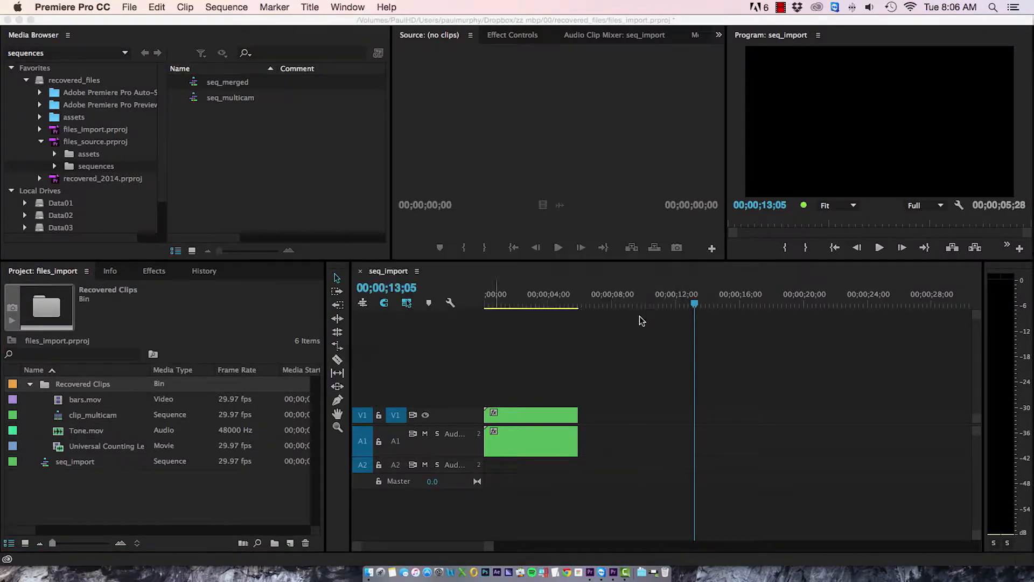
# - Open seq_multicam from the files_source project as a source timeline and select its middle clip
pyautogui.click(195, 99)
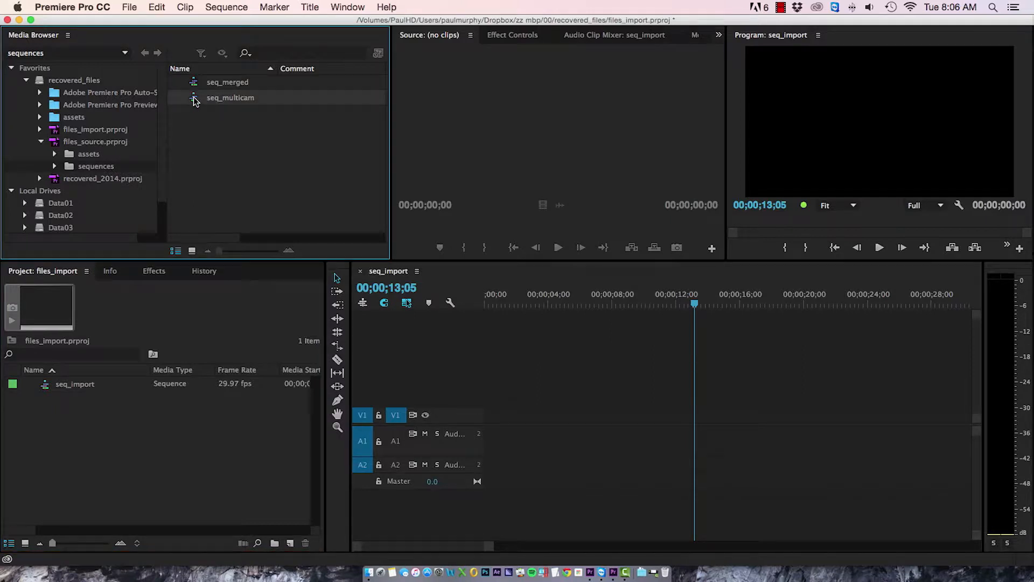
pyautogui.doubleClick(194, 99)
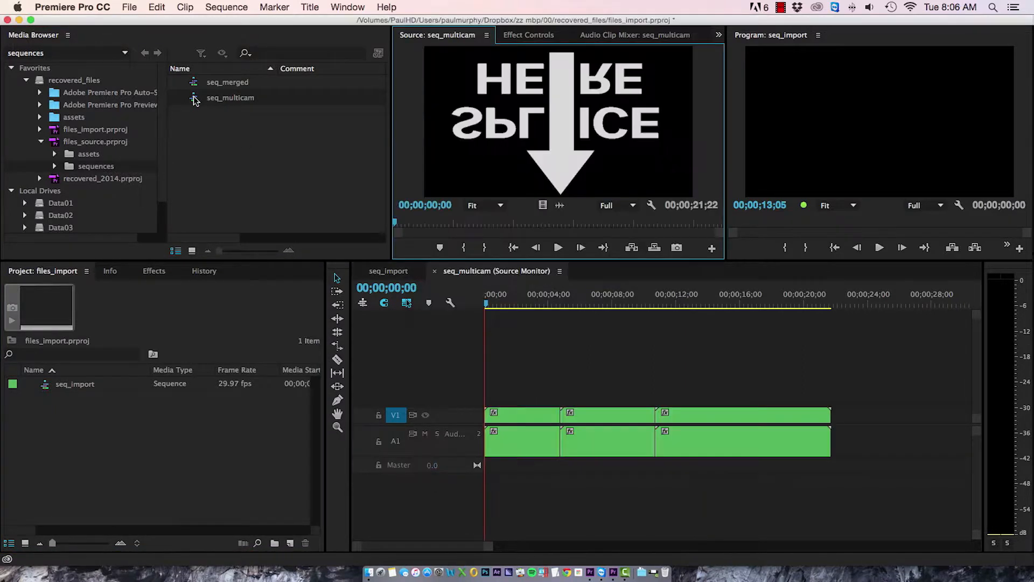
pyautogui.moveTo(586, 384); pyautogui.dragTo(614, 466)
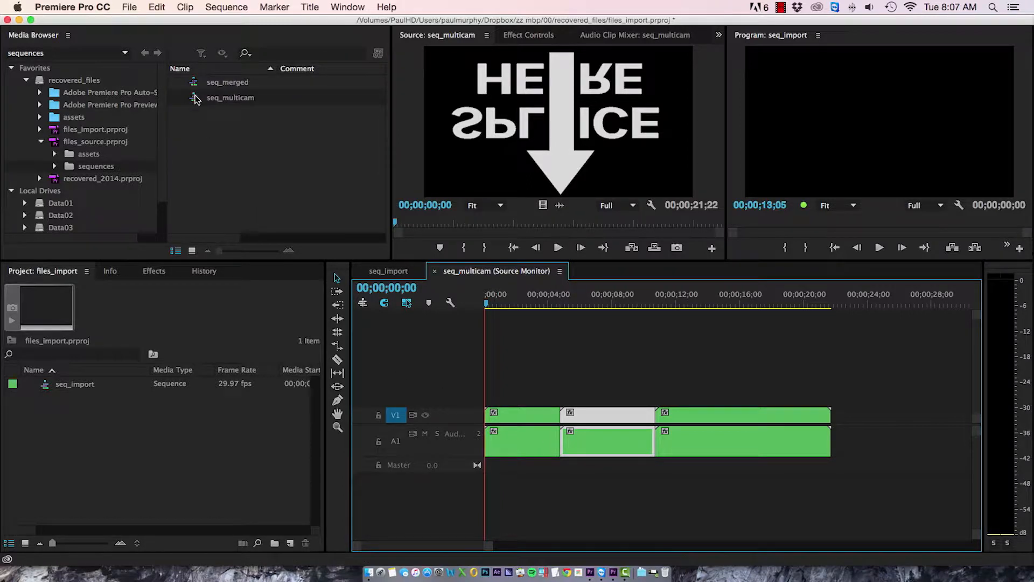
# - Try importing the whole seq_multicam sequence into the project, and delete the imported sequence and assets bin
pyautogui.click(185, 141)
pyautogui.moveTo(185, 141); pyautogui.dragTo(95, 447)
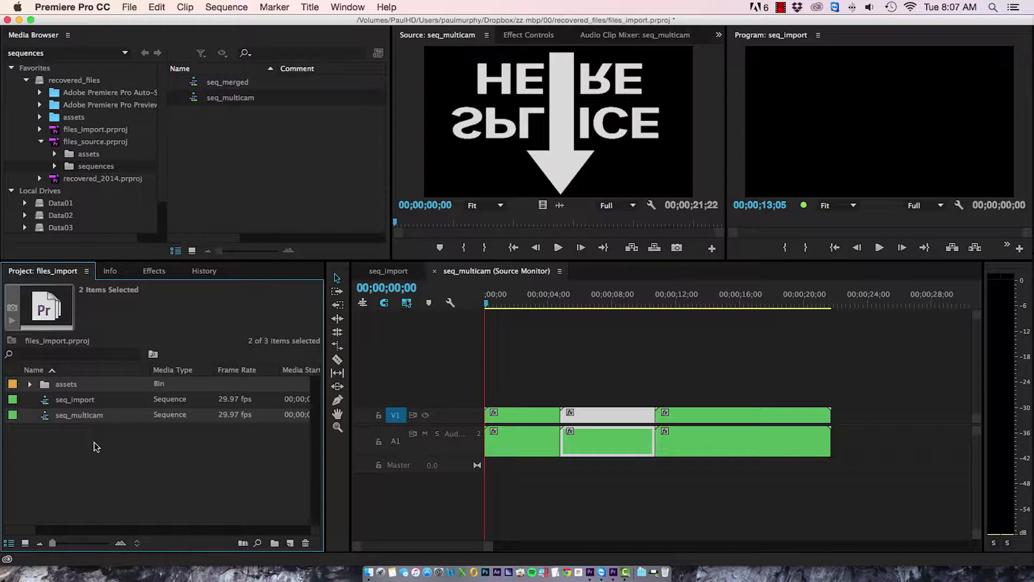
pyautogui.press('Delete')
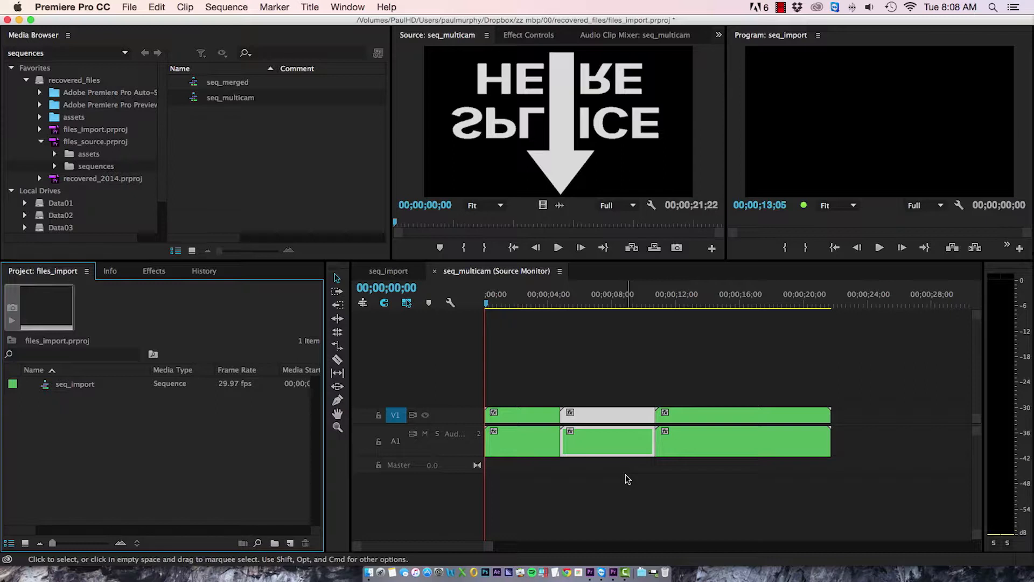
# - Reopen seq_multicam from the source project and dock the seq_import timeline below the source timeline
pyautogui.doubleClick(194, 98)
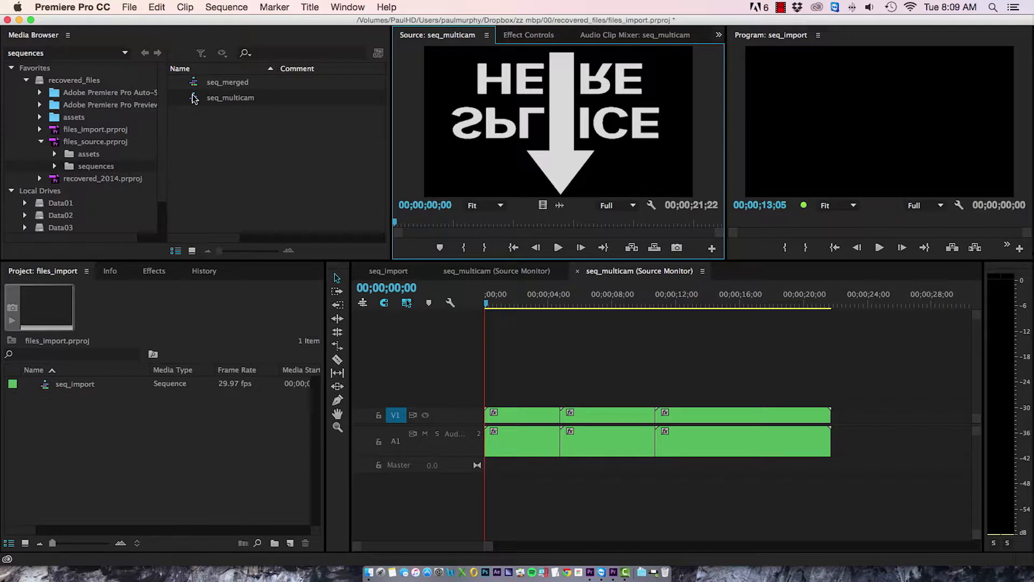
pyautogui.click(388, 272)
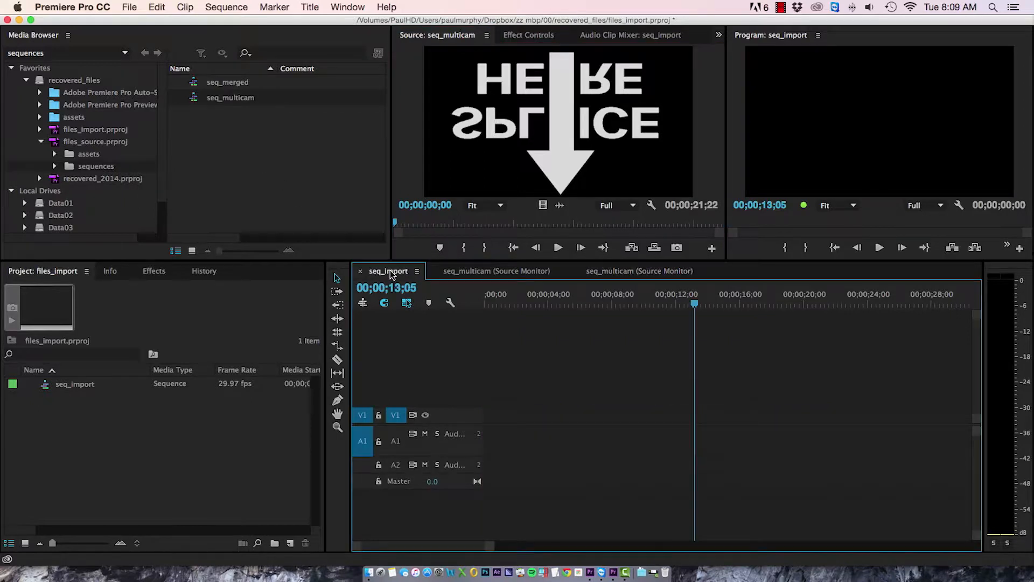
pyautogui.moveTo(391, 274); pyautogui.dragTo(436, 539)
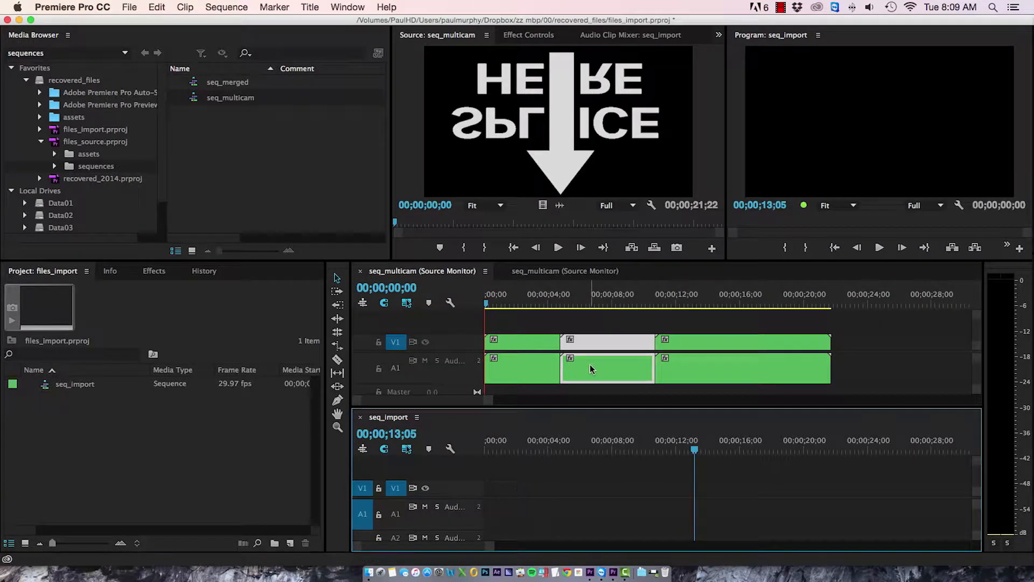
# - Place the middle clip of seq_multicam at the start of seq_import on V1 and A1
pyautogui.click(590, 340)
pyautogui.moveTo(589, 340); pyautogui.dragTo(505, 492)
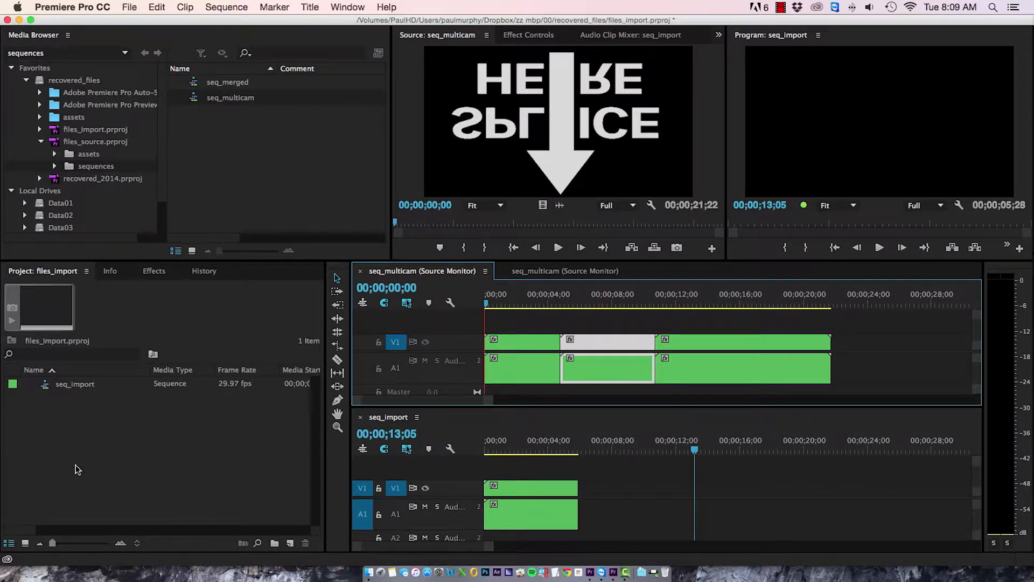
# - Close the files_import project and save its changes
pyautogui.click(128, 6)
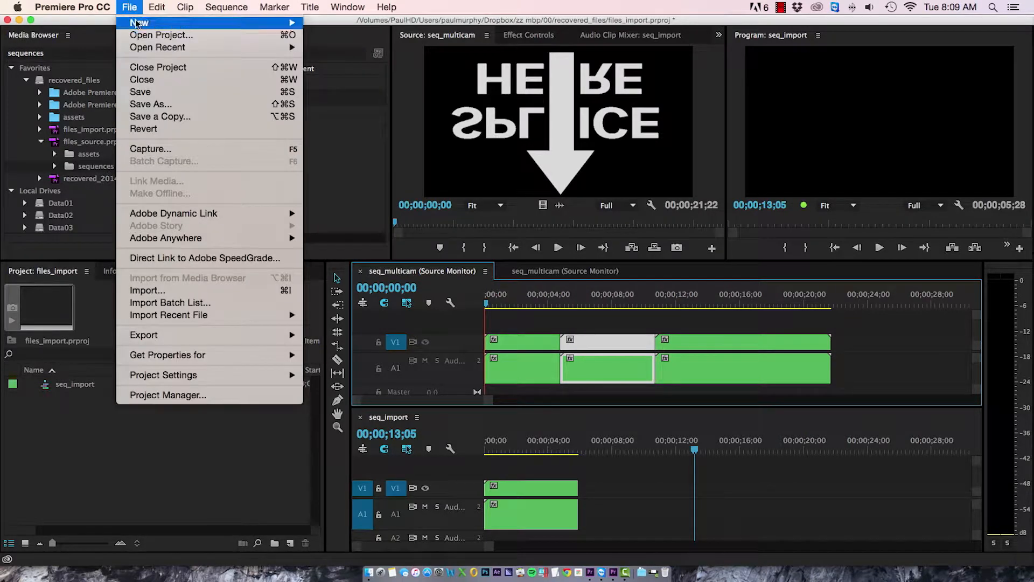
pyautogui.click(158, 67)
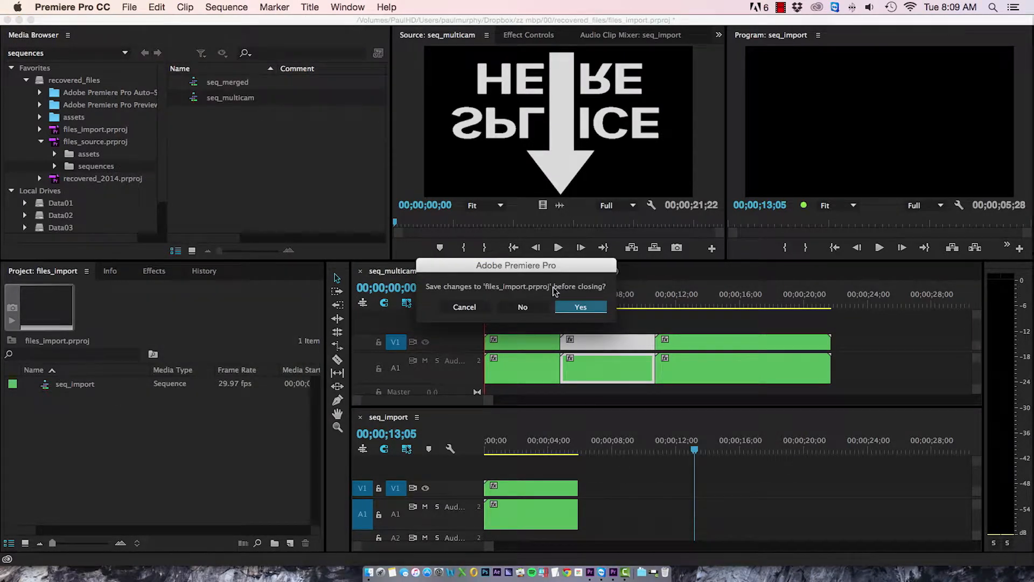
pyautogui.click(574, 304)
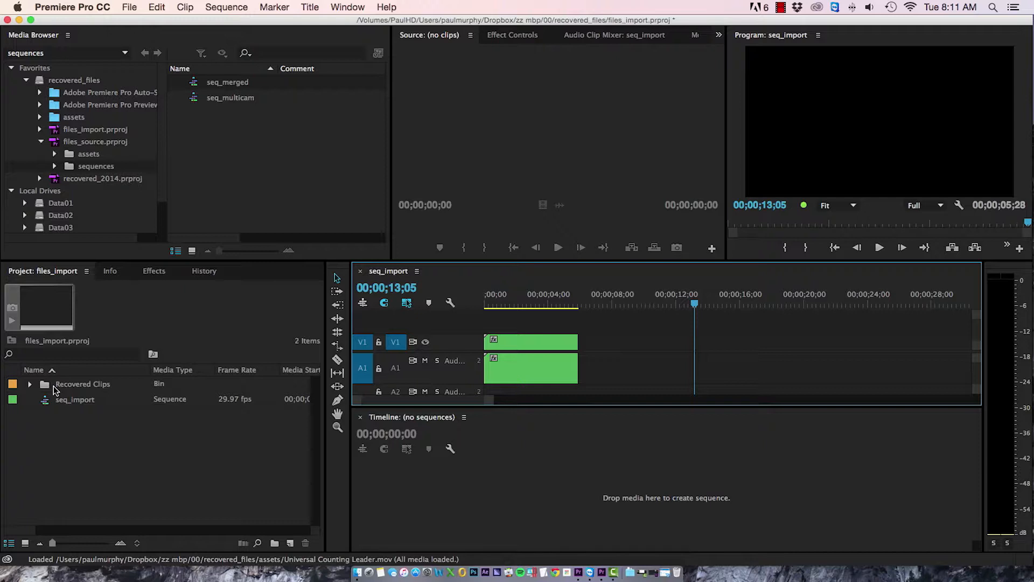
# - Create a new bin named assets in the files_import project
pyautogui.click(275, 542)
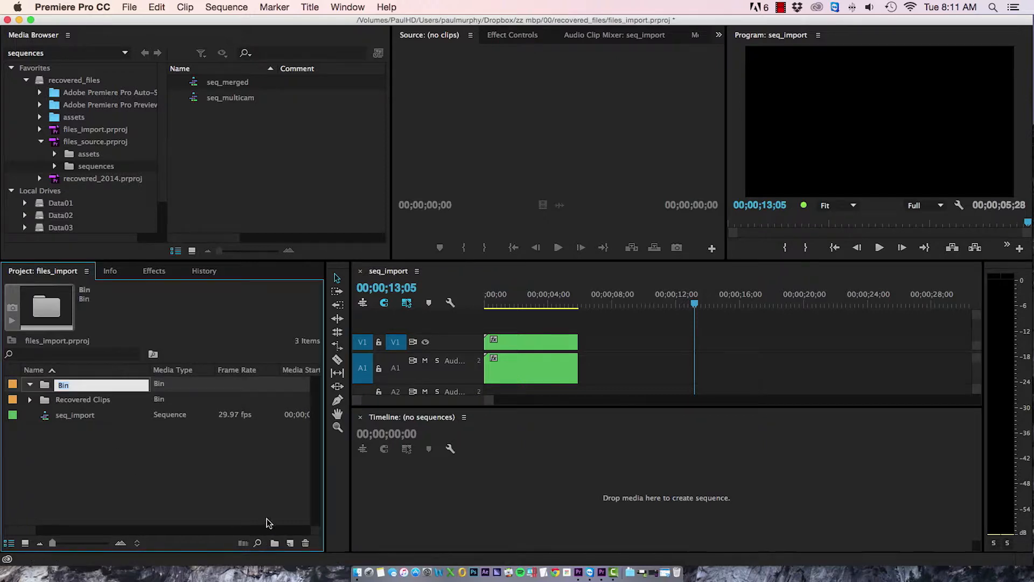
pyautogui.write('assets')
pyautogui.press('Tab')
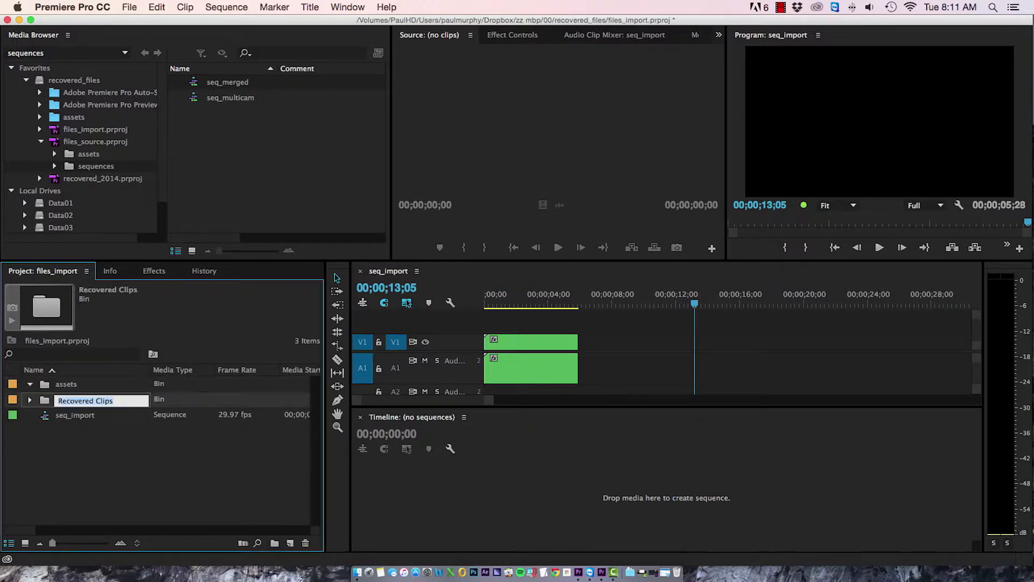
pyautogui.click(117, 458)
# - Move all four items from Recovered Clips into the assets bin and delete the emptied Recovered Clips bin
pyautogui.click(30, 399)
pyautogui.click(80, 414)
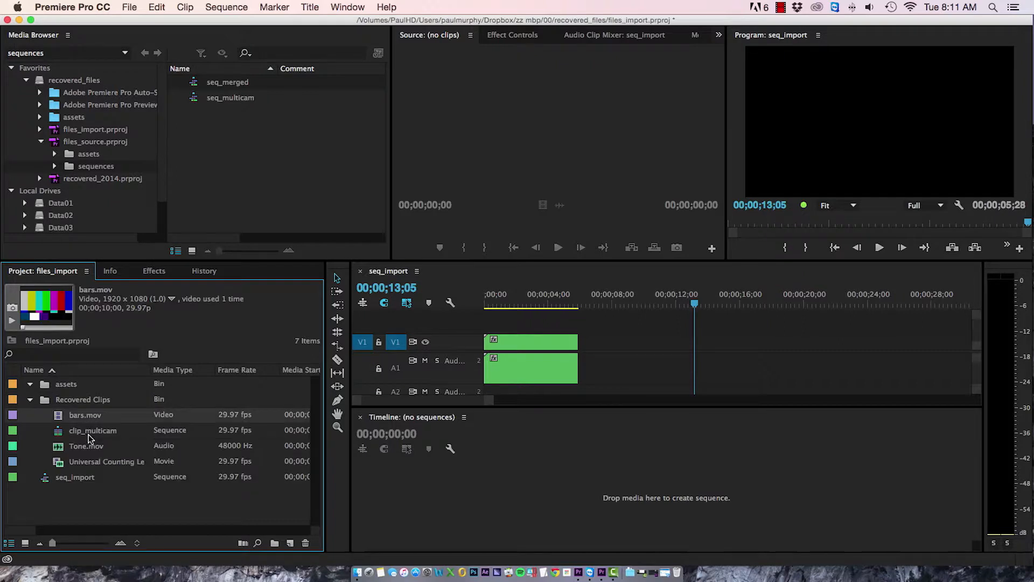
pyautogui.keyDown('shift'); pyautogui.click(93, 466); pyautogui.keyUp('shift')
pyautogui.moveTo(85, 418); pyautogui.dragTo(68, 390)
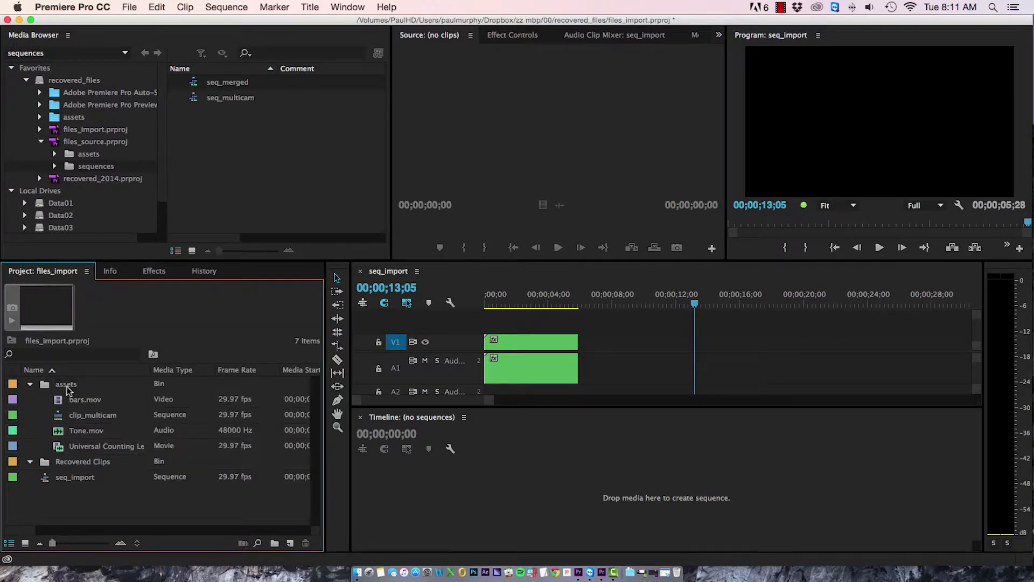
pyautogui.click(83, 457)
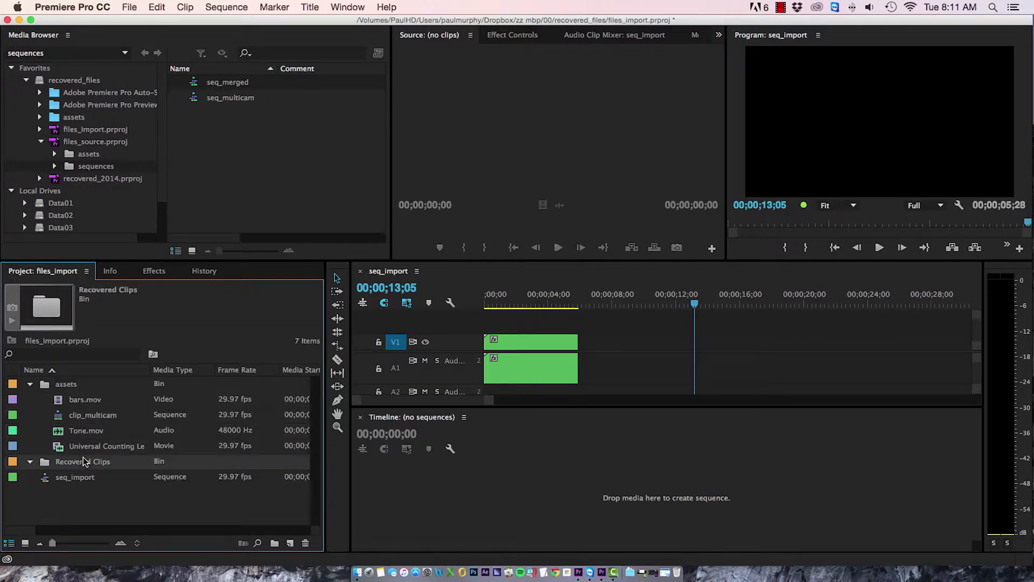
pyautogui.press('Delete')
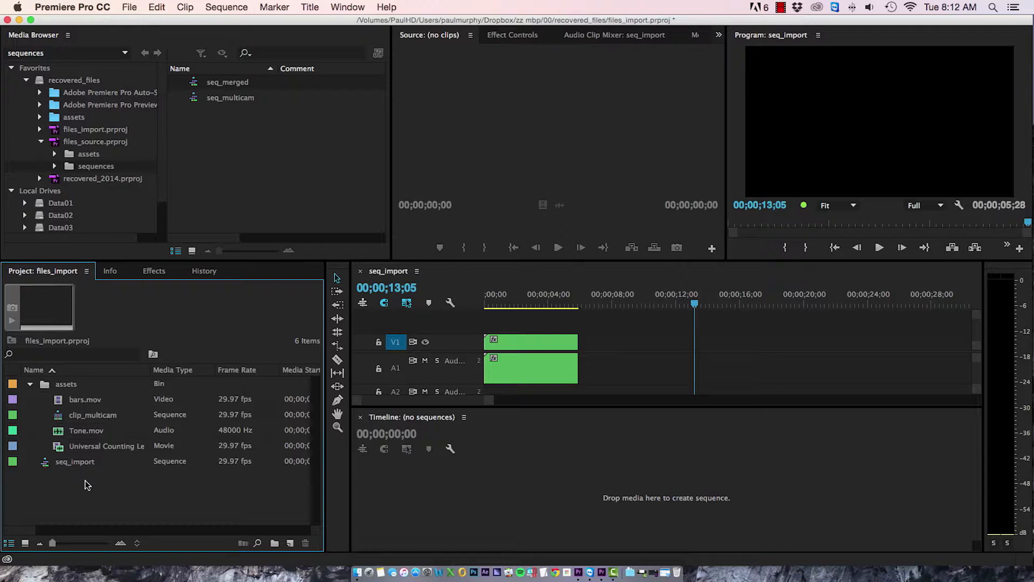
# - Delete clip_multicam from the assets bin together with its clip reference in seq_import
pyautogui.click(86, 419)
pyautogui.press('Delete')
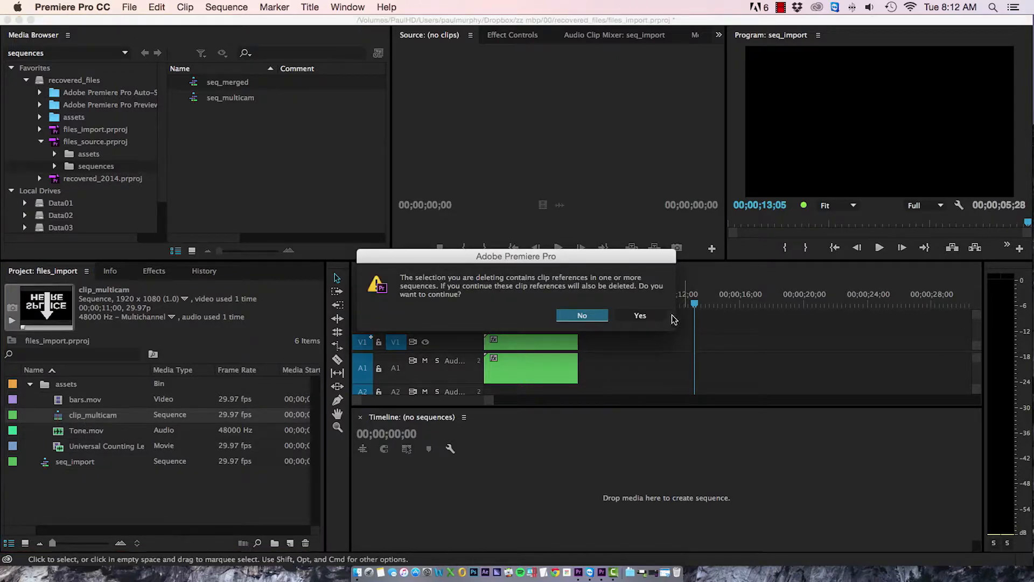
pyautogui.click(646, 317)
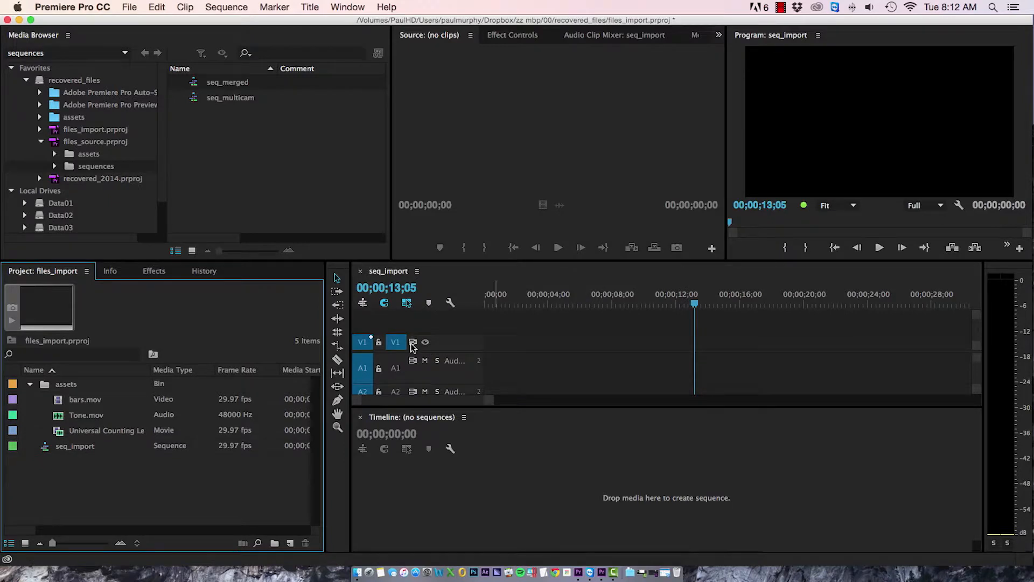
# - Copy the middle clip of the source project's seq_multicam and paste it into seq_import at 00;00;00;22
pyautogui.doubleClick(196, 99)
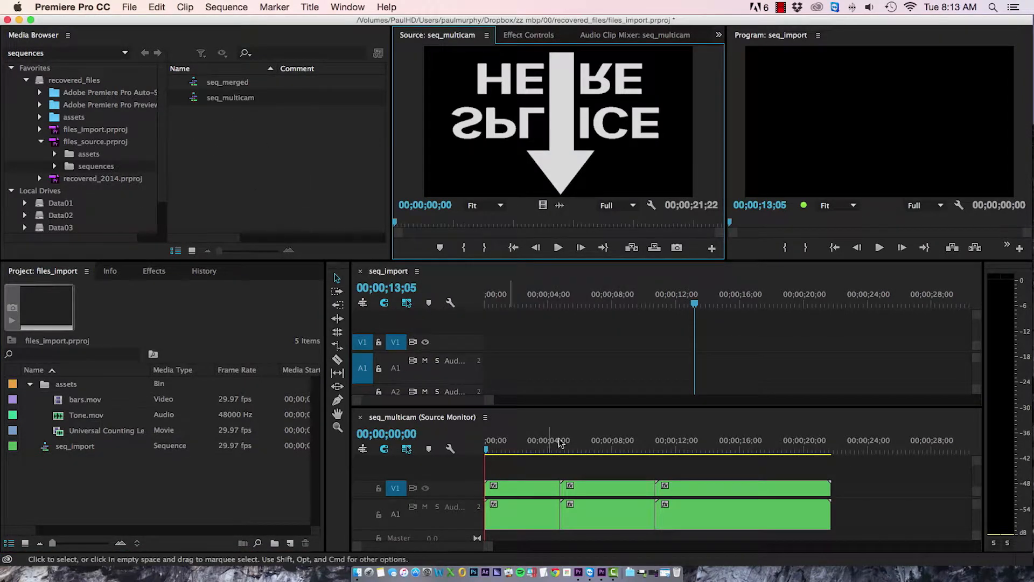
pyautogui.click(618, 491)
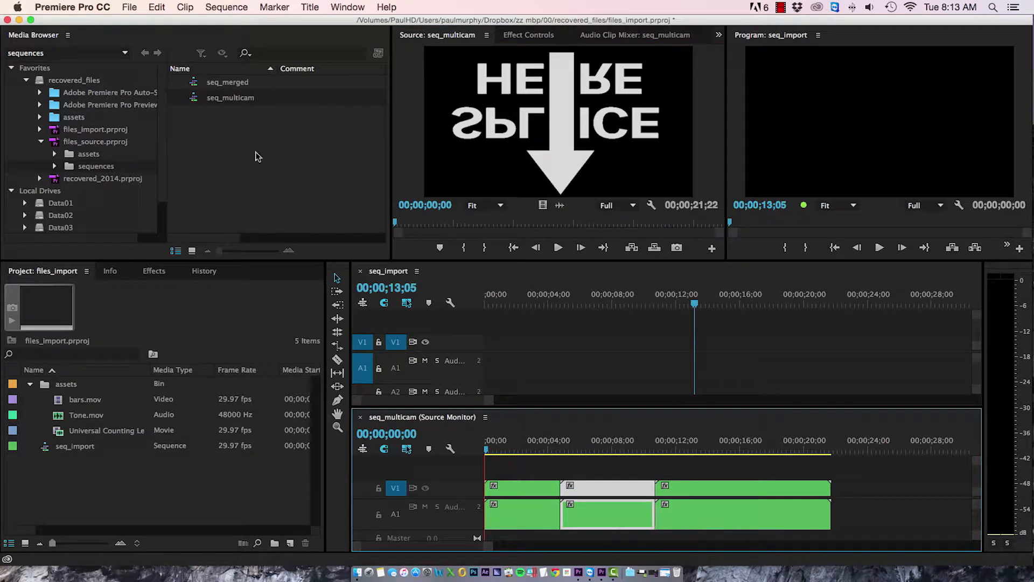
pyautogui.click(156, 7)
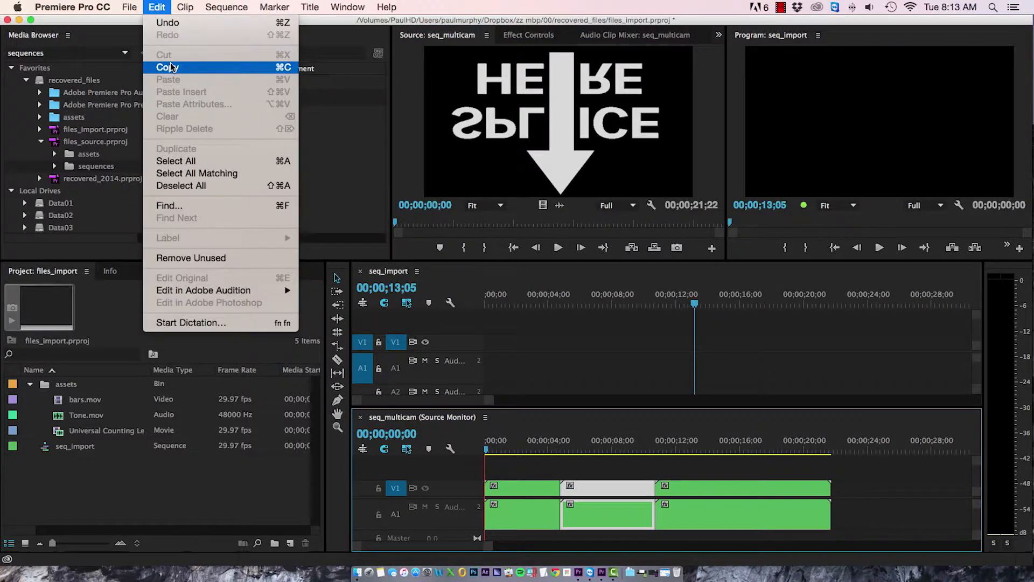
pyautogui.click(168, 67)
pyautogui.click(496, 304)
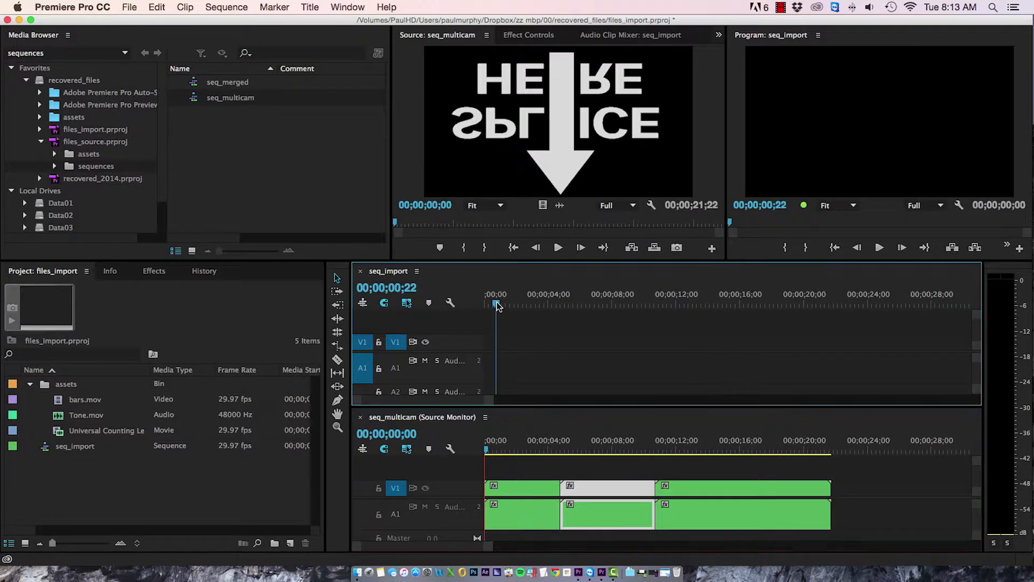
pyautogui.click(157, 7)
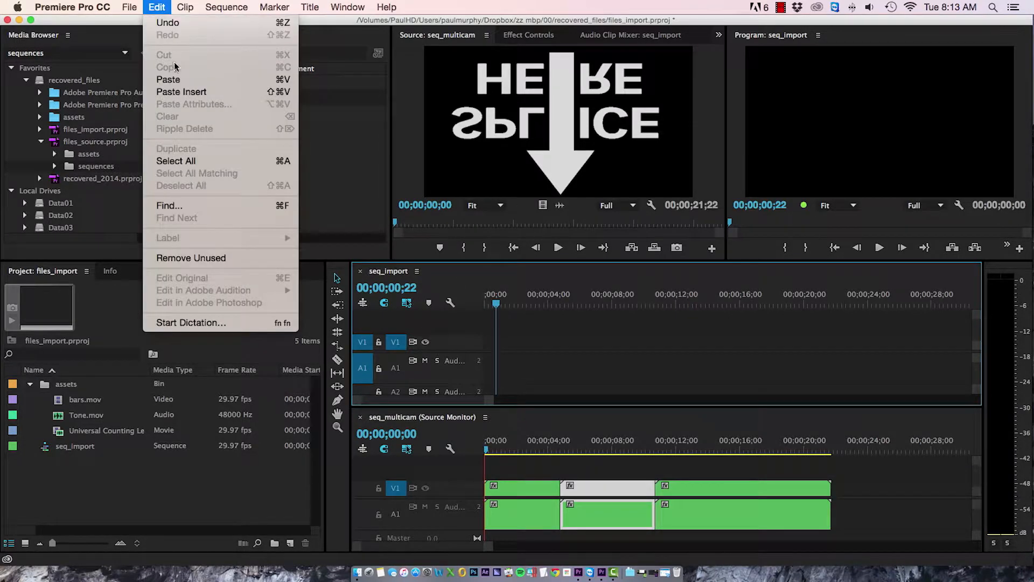
pyautogui.click(179, 83)
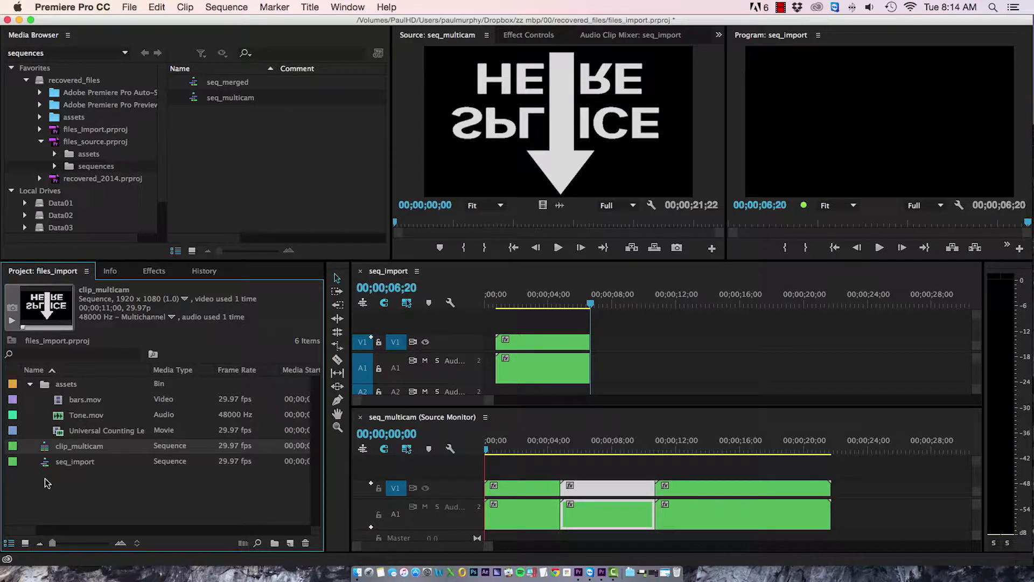
# - Delete the pasted clip from seq_import and place the middle clip of seq_multicam there directly from its source timeline
pyautogui.click(534, 339)
pyautogui.press('Delete')
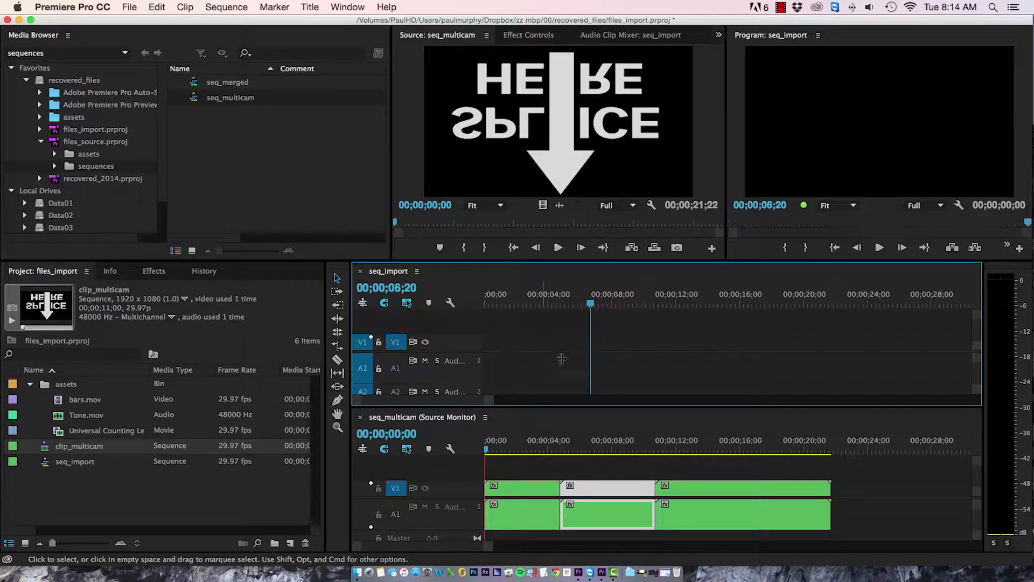
pyautogui.moveTo(601, 488); pyautogui.dragTo(536, 340)
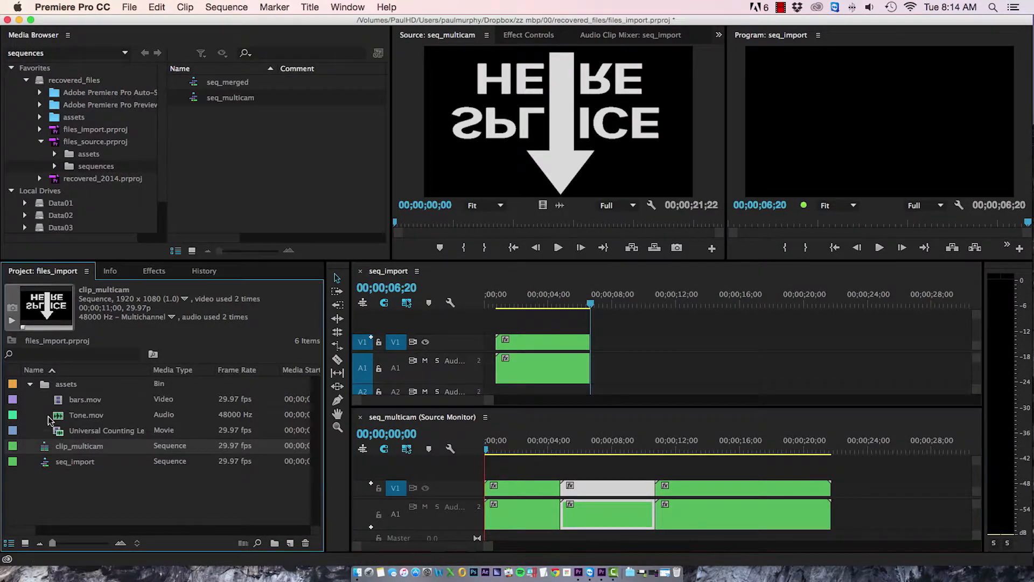
# - Delete clip_multicam and the assets bin with its contents from the project, including their clip references
pyautogui.keyDown('shift'); pyautogui.click(47, 383); pyautogui.keyUp('shift')
pyautogui.press('Delete')
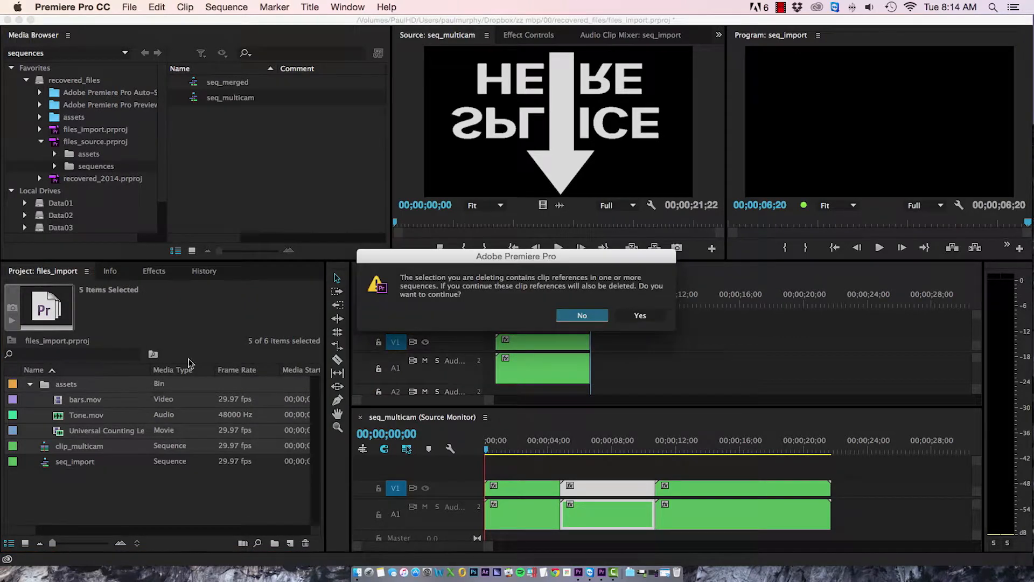
pyautogui.click(623, 316)
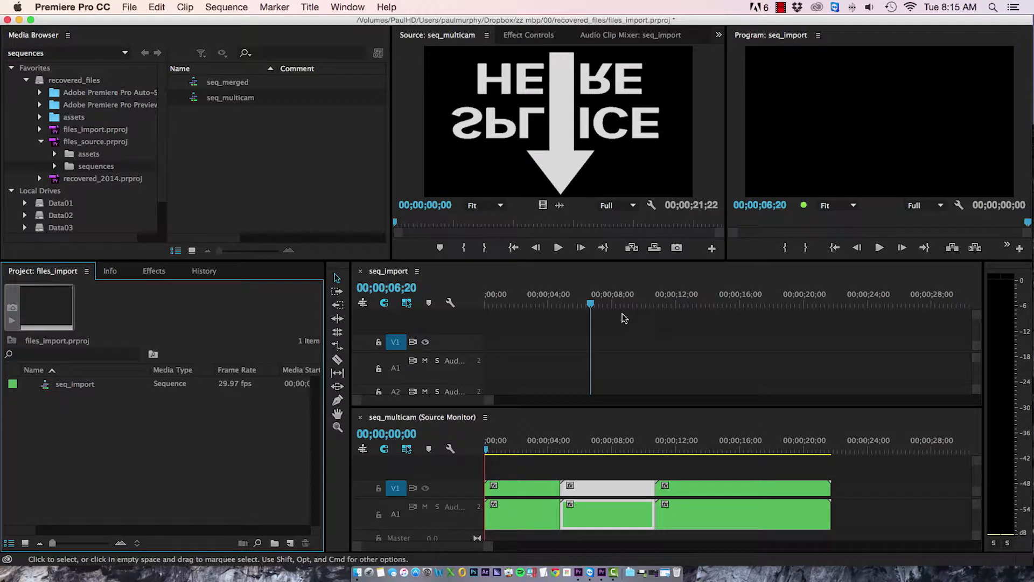
# - Import the seq_merged sequence from the files_source project into the files_import project
pyautogui.click(197, 84)
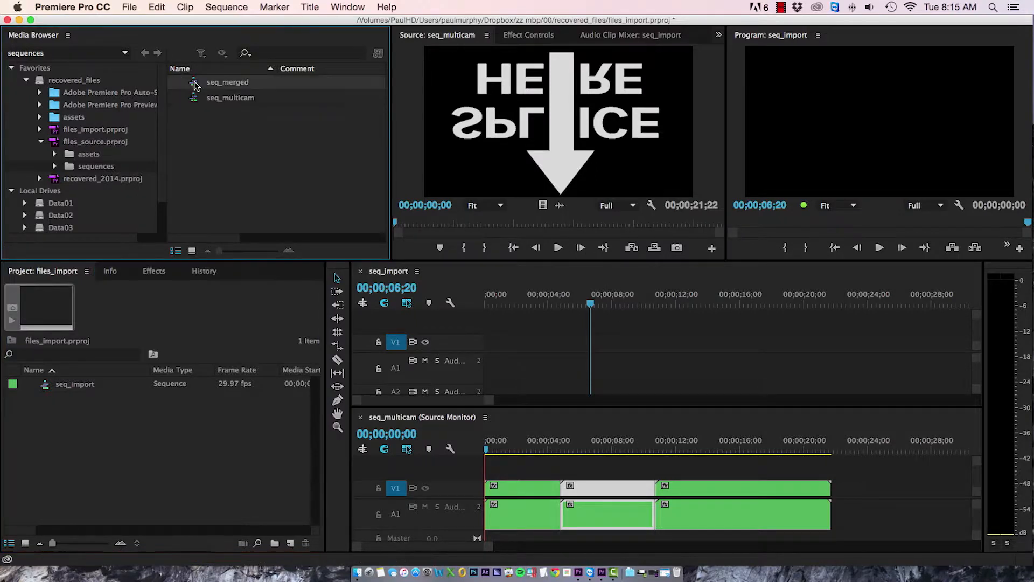
pyautogui.moveTo(196, 83); pyautogui.dragTo(101, 421)
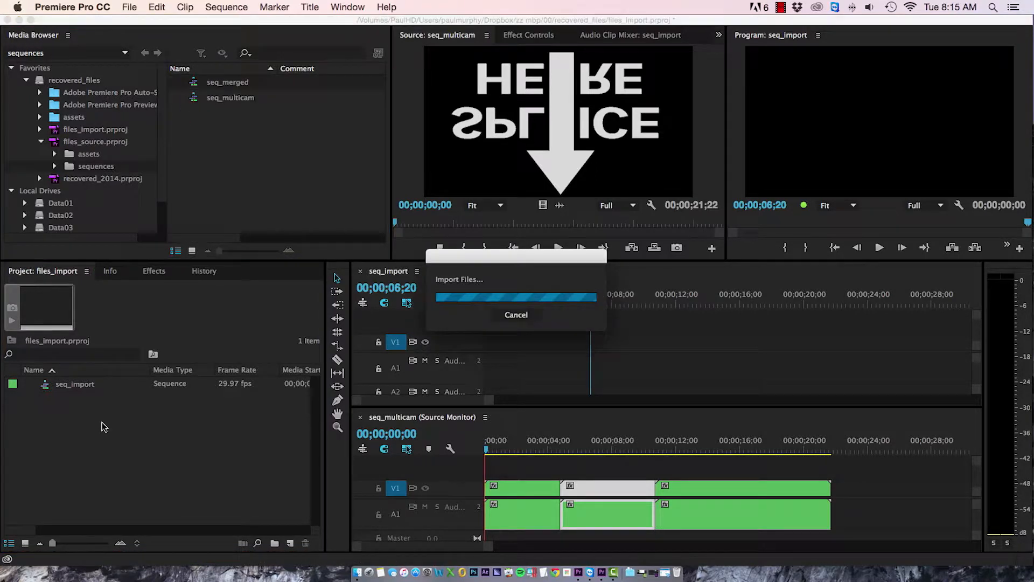
# - Open seq_merged from the source project and place its middle clip at the start of seq_import
pyautogui.click(102, 429)
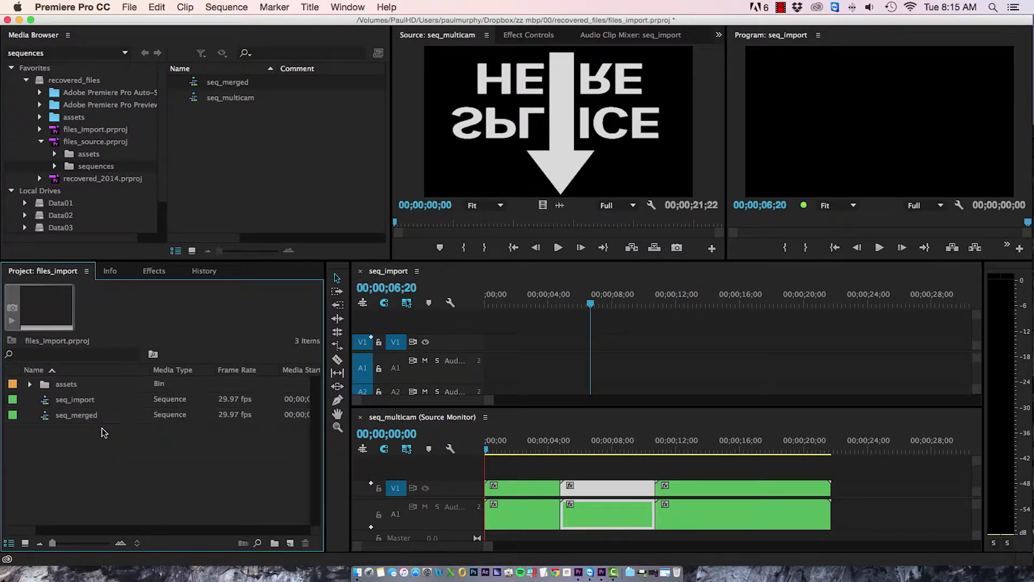
pyautogui.click(31, 384)
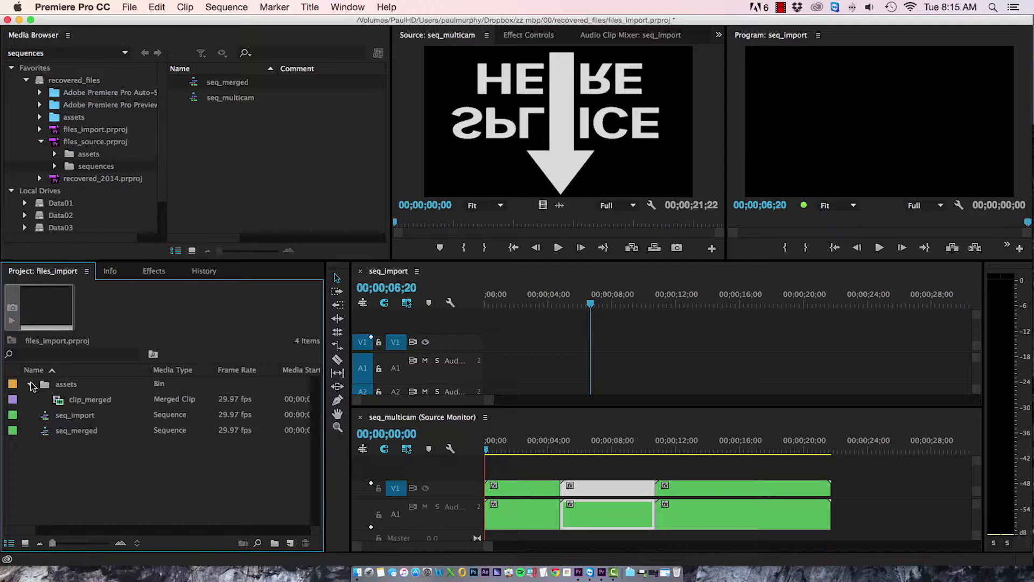
pyautogui.doubleClick(195, 86)
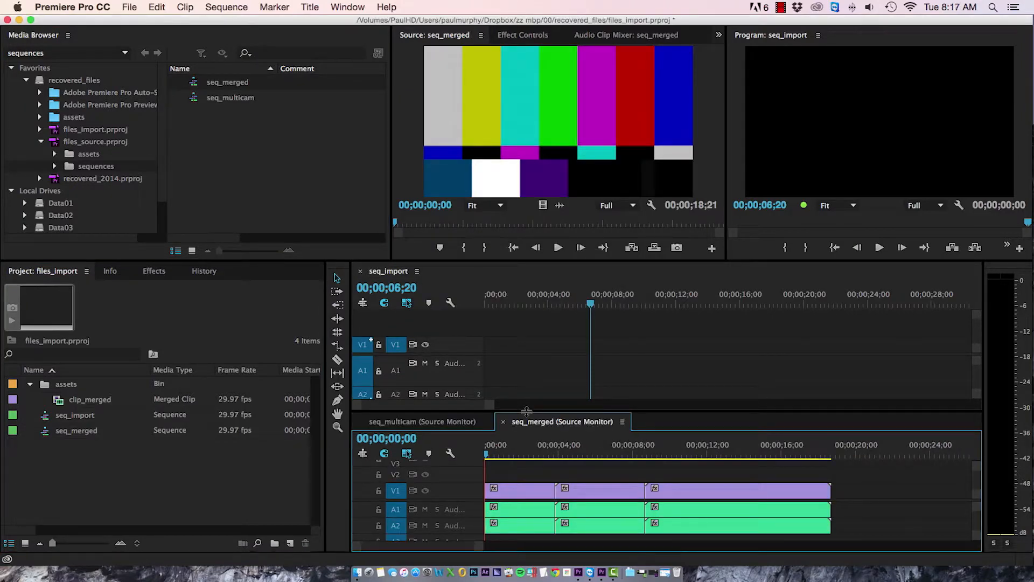
pyautogui.moveTo(598, 491); pyautogui.dragTo(515, 369)
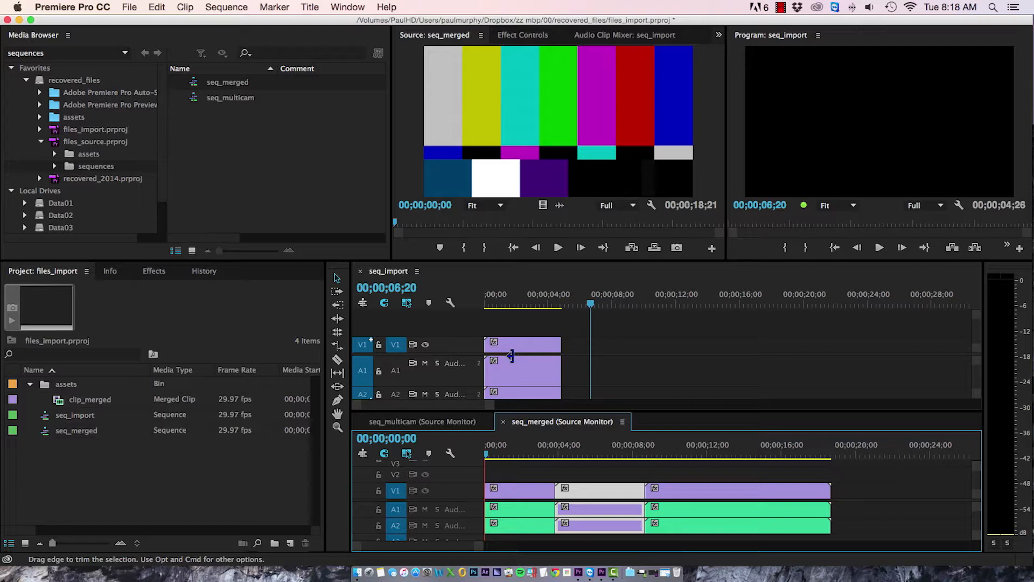
# - Delete the assets bin containing clip_merged, along with its clip references
pyautogui.click(74, 384)
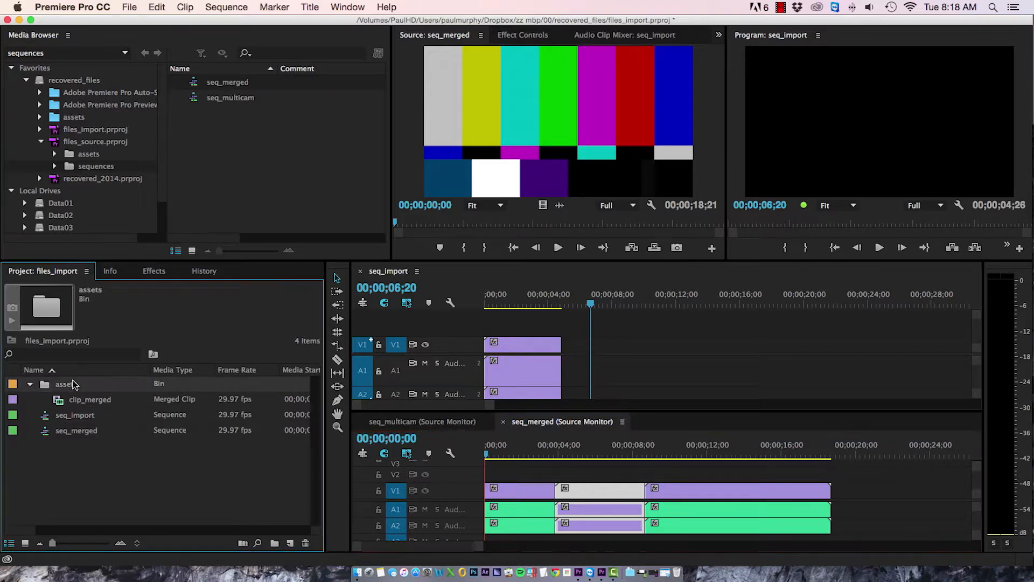
pyautogui.press('Delete')
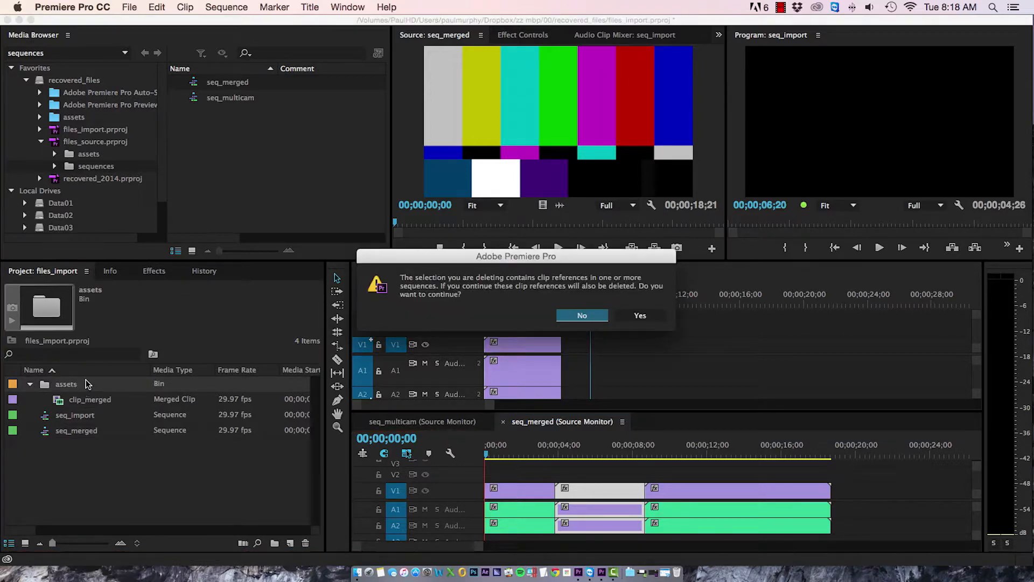
pyautogui.click(639, 315)
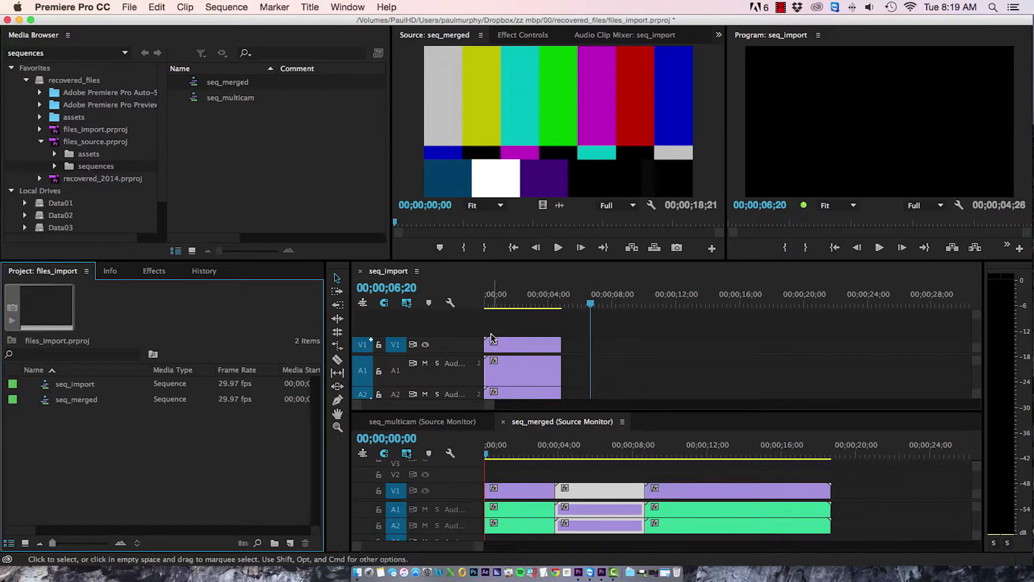
# - Save and close files_import.prproj, reopen it and expand the Recovered Clips bin
pyautogui.click(129, 7)
pyautogui.click(155, 65)
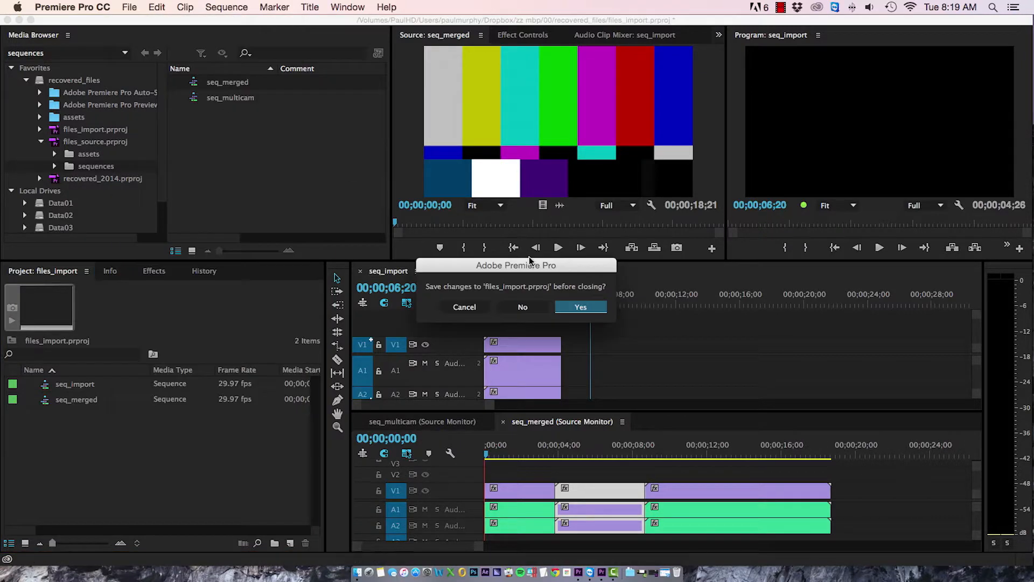
pyautogui.click(580, 307)
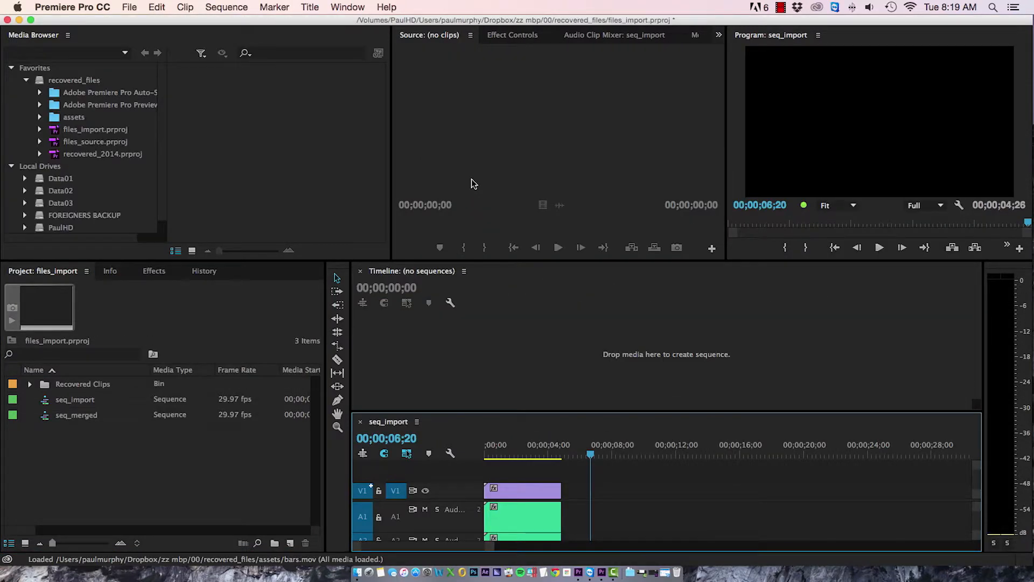
pyautogui.click(29, 384)
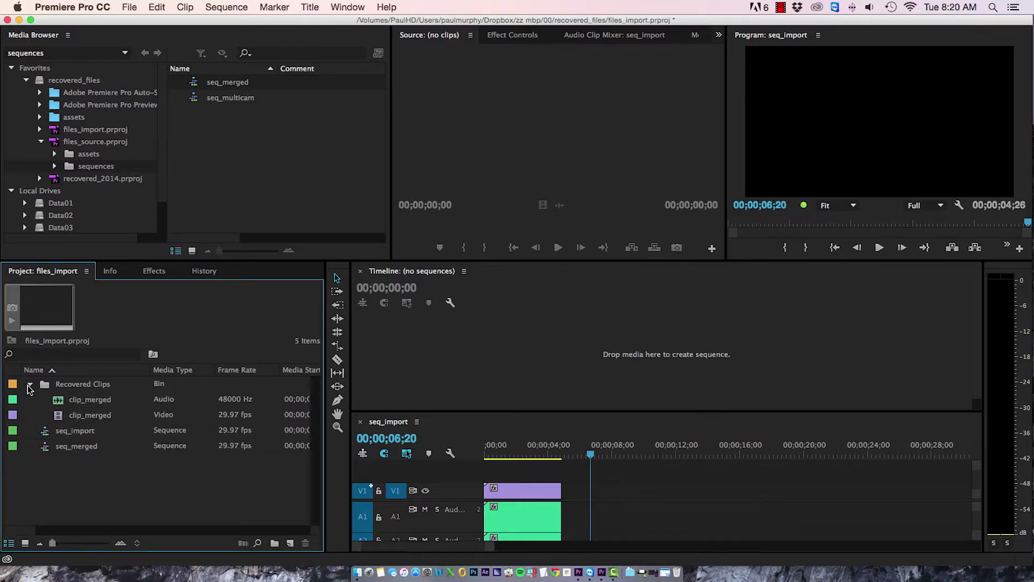
# - Delete the Recovered Clips bin with its clip_merged items and their clip references
pyautogui.click(72, 383)
pyautogui.press('Delete')
pyautogui.click(621, 316)
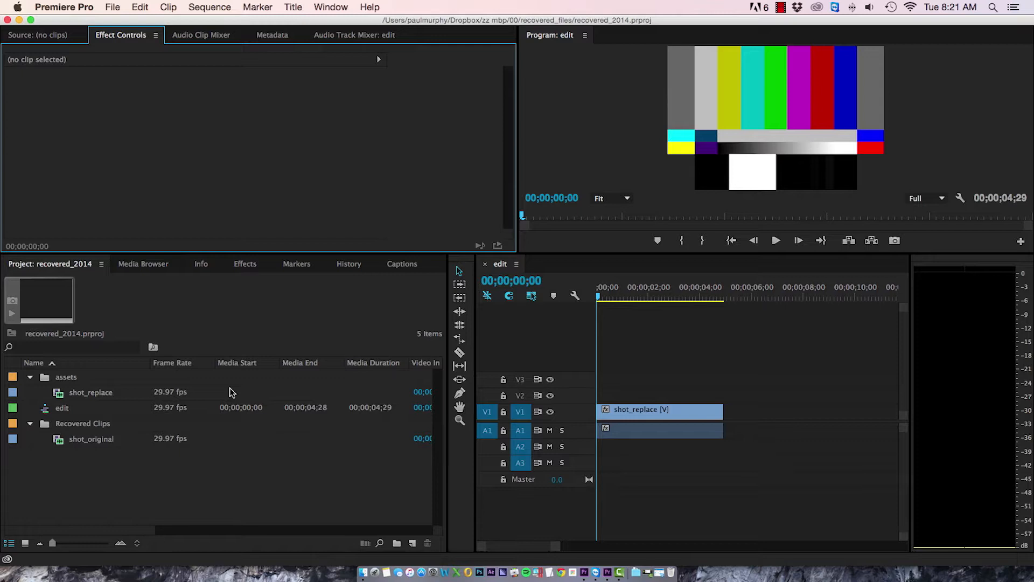
# - Load the shot_replace clip from the edit sequence as source and replace the sequence clip with it using Replace With Clip
pyautogui.click(87, 438)
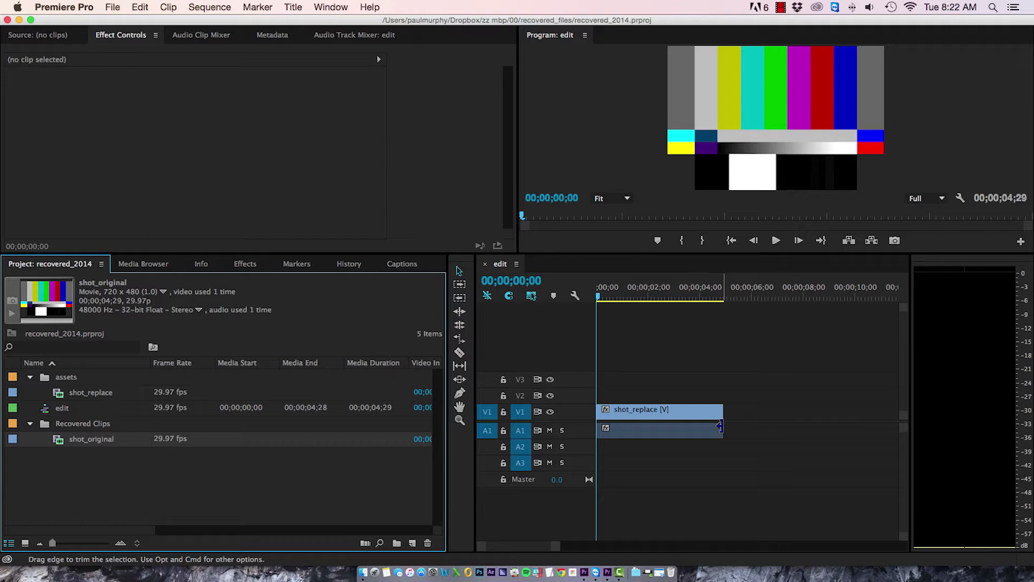
pyautogui.doubleClick(693, 413)
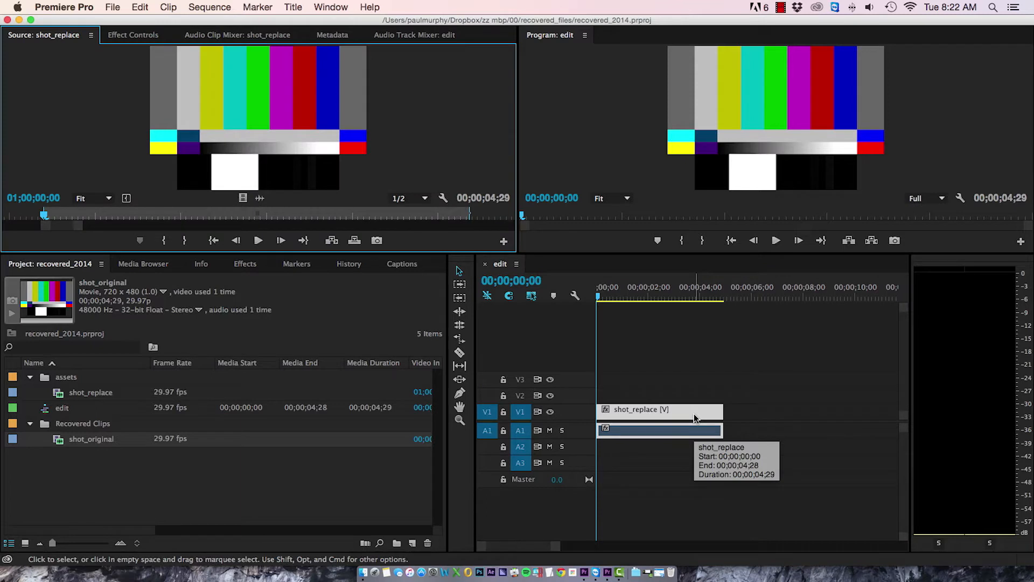
pyautogui.click(694, 414)
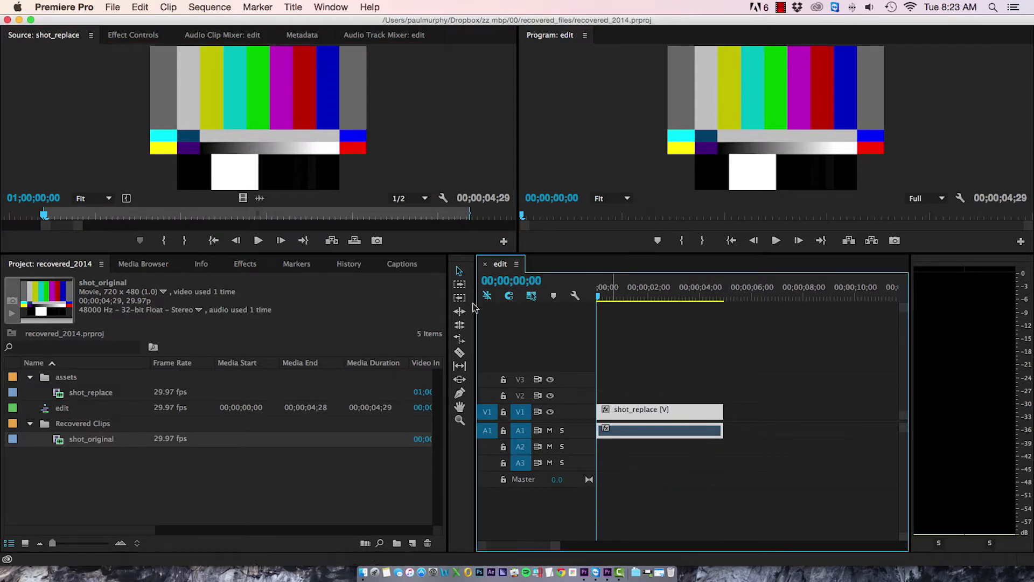
pyautogui.click(169, 7)
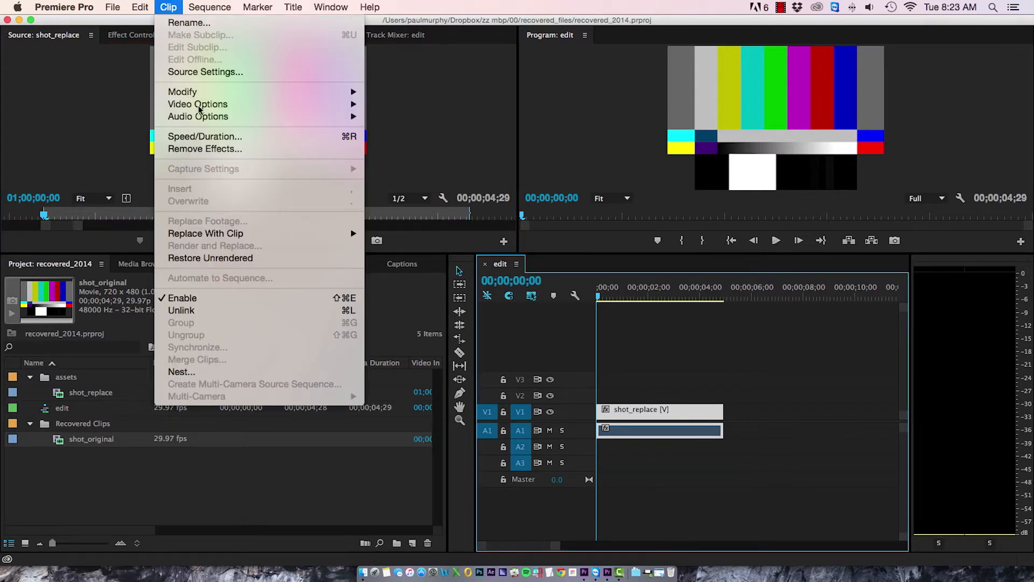
pyautogui.moveTo(289, 235)
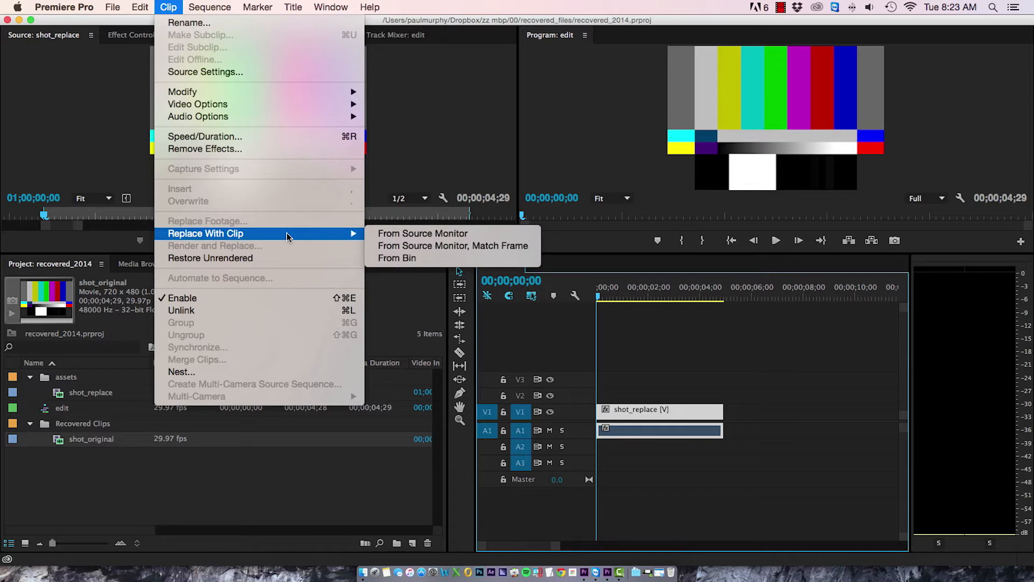
pyautogui.click(426, 237)
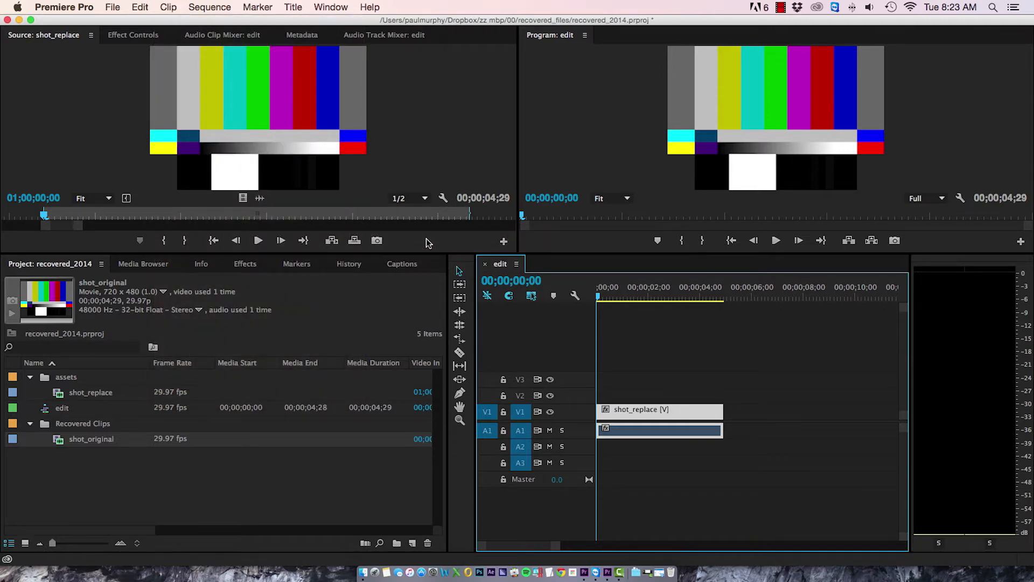
# - Move shot_original out of the Recovered Clips bin to the project root and delete the empty bin
pyautogui.moveTo(67, 439); pyautogui.dragTo(43, 459)
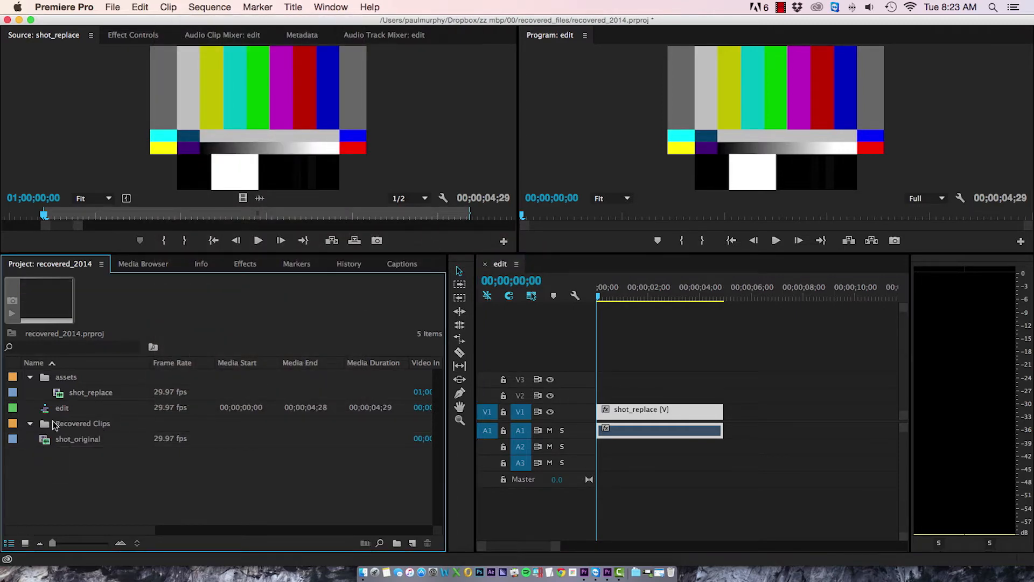
pyautogui.click(52, 425)
pyautogui.press('Delete')
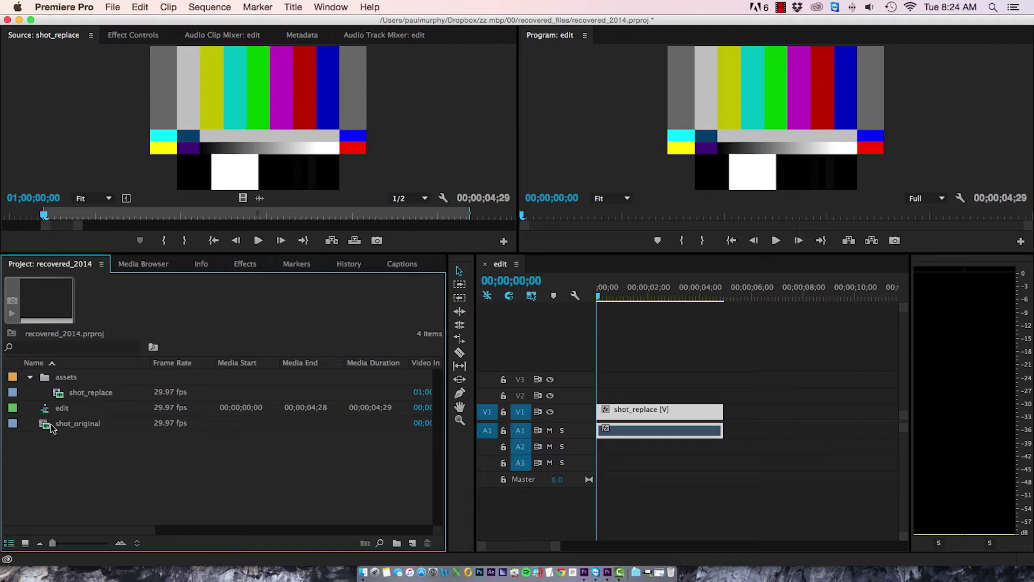
# - Replace the shot_replace clip on V1 of the edit sequence with shot_original from the project
pyautogui.click(49, 426)
pyautogui.moveTo(512, 429); pyautogui.dragTo(620, 411)
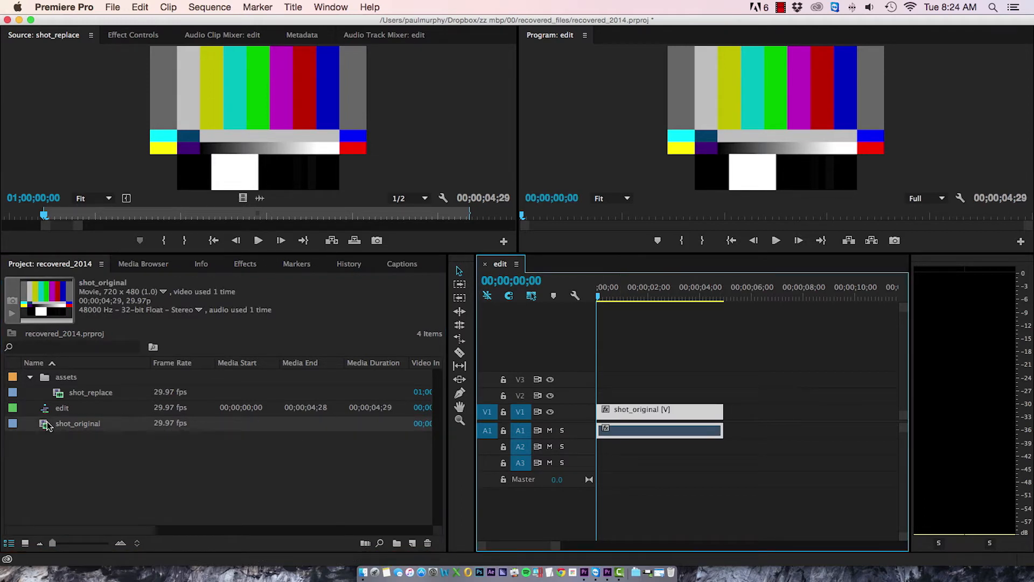